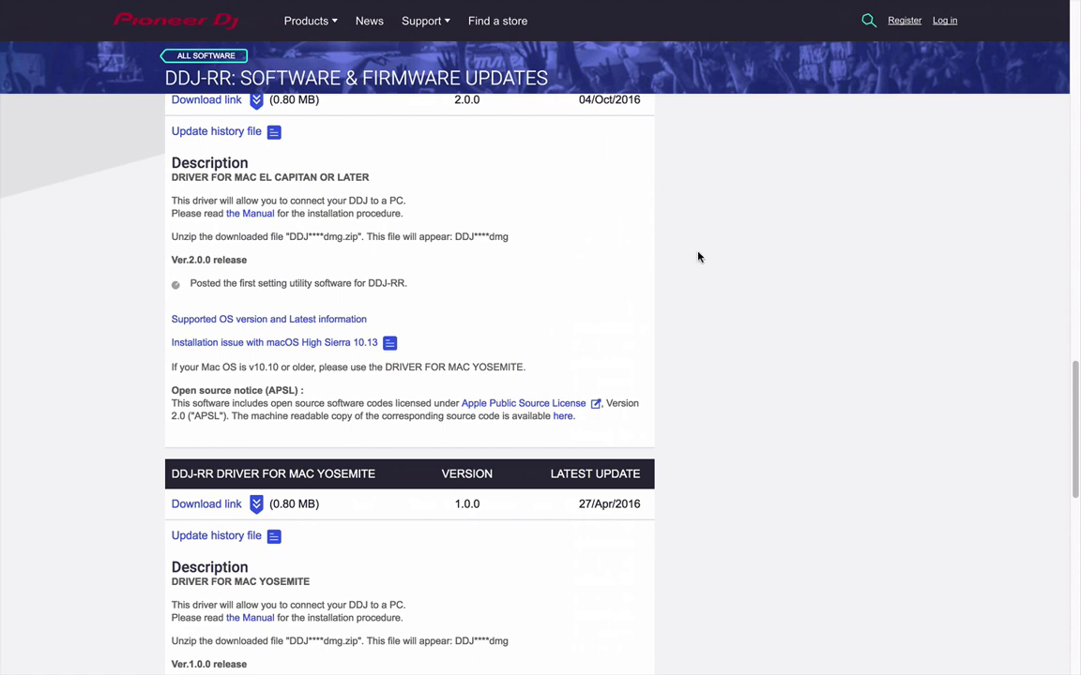
Scroll down through the DDJ-RR driver sections on the Pioneer DJ support page
scroll(698, 256, "up", 15)
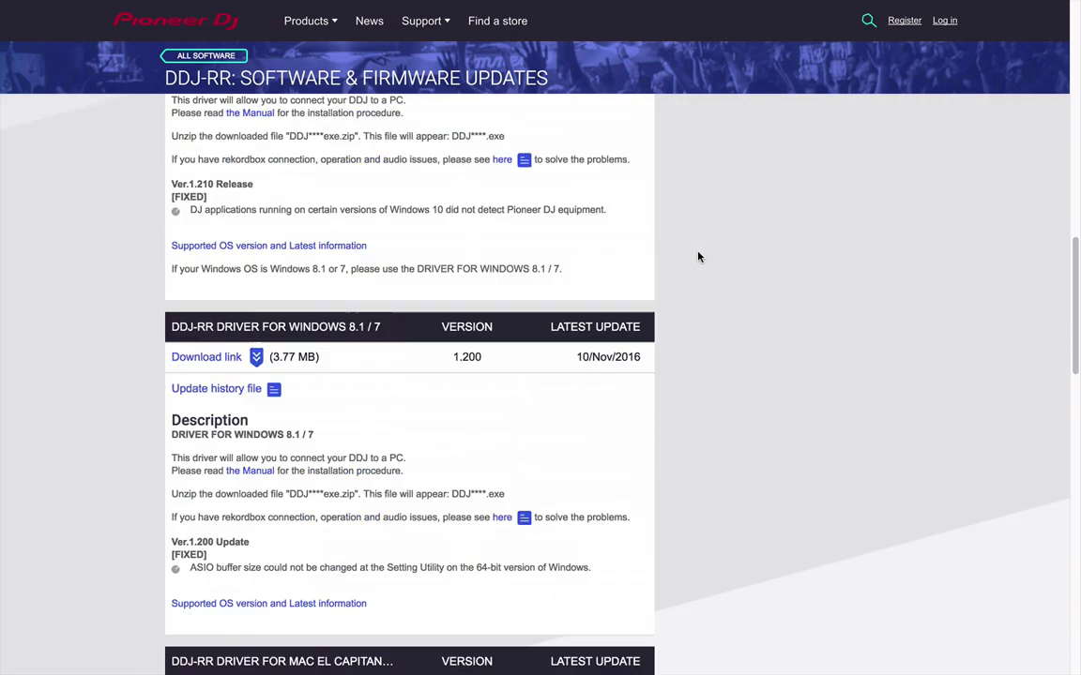
scroll(698, 256, "up", 10)
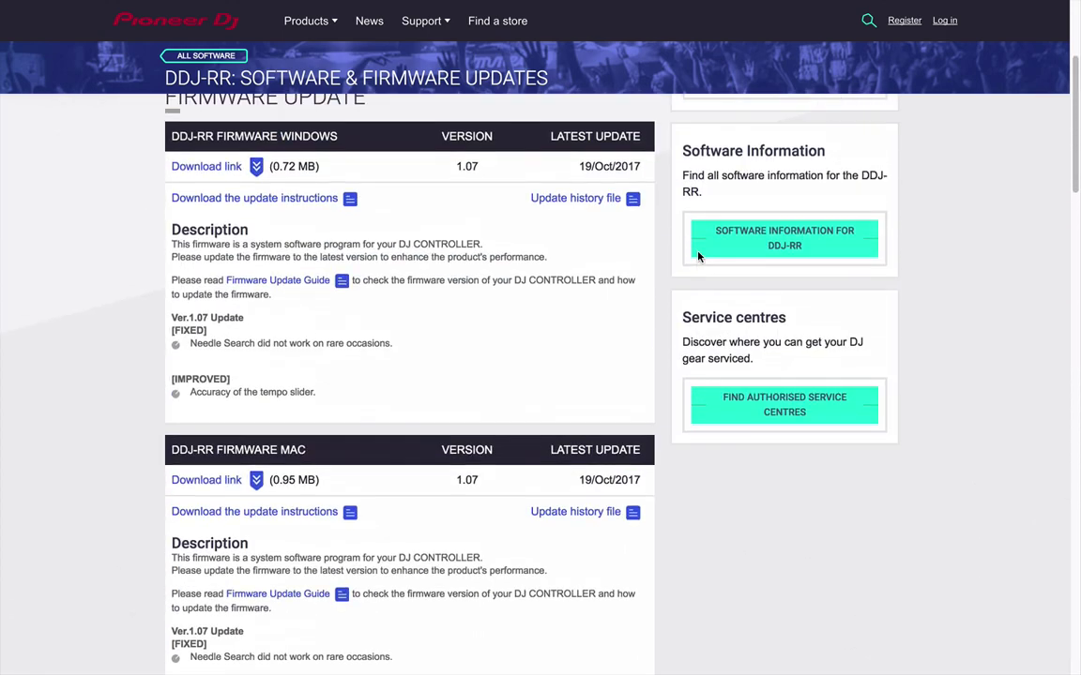
scroll(661, 330, "down", 8)
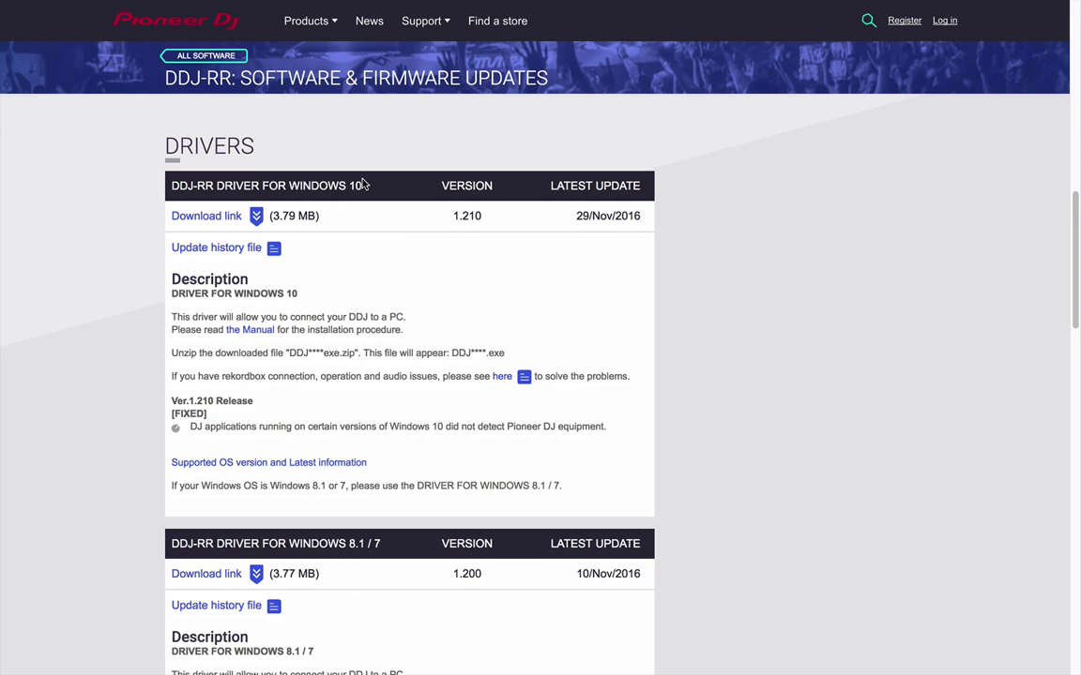
scroll(441, 373, "down", 2)
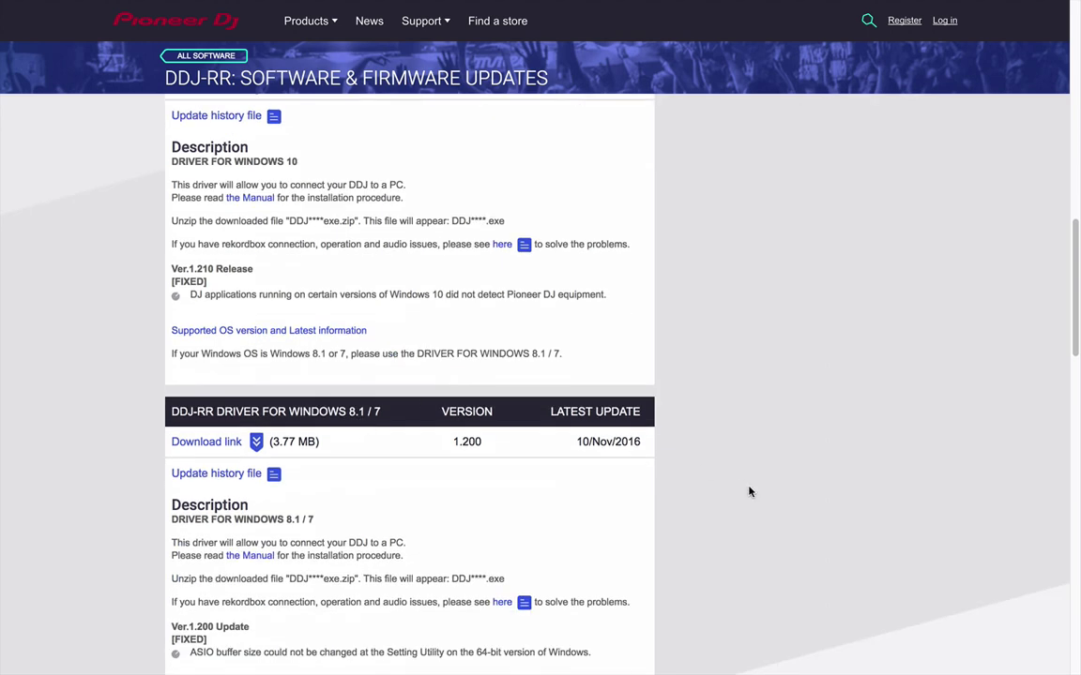
scroll(748, 491, "down", 5)
scroll(748, 491, "down", 3)
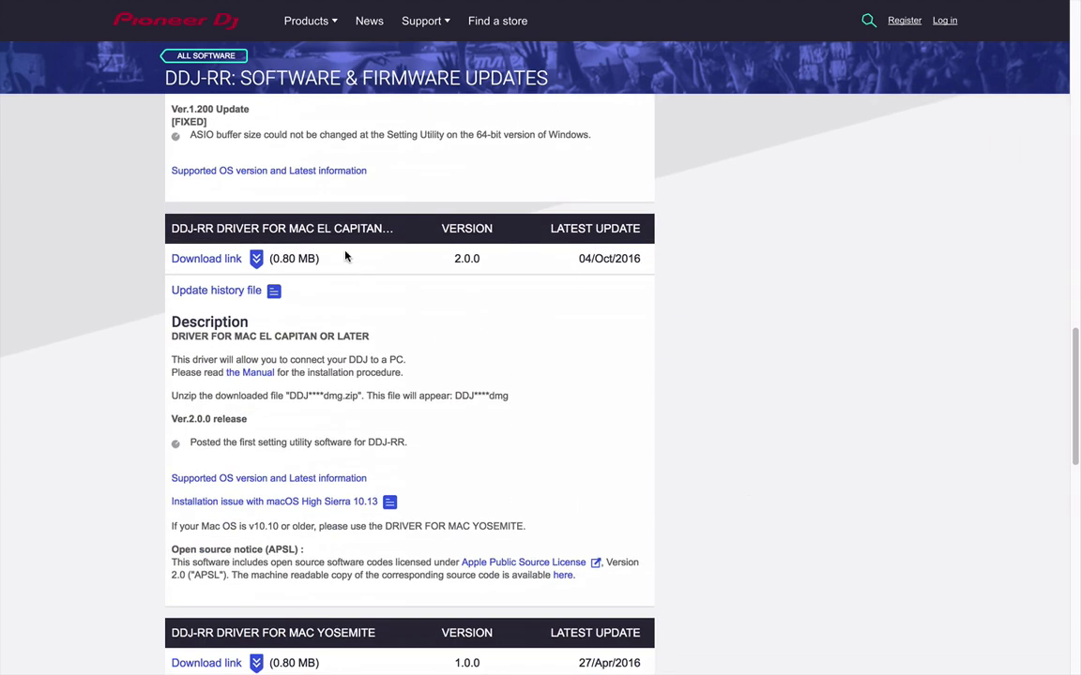
scroll(594, 353, "down", 4)
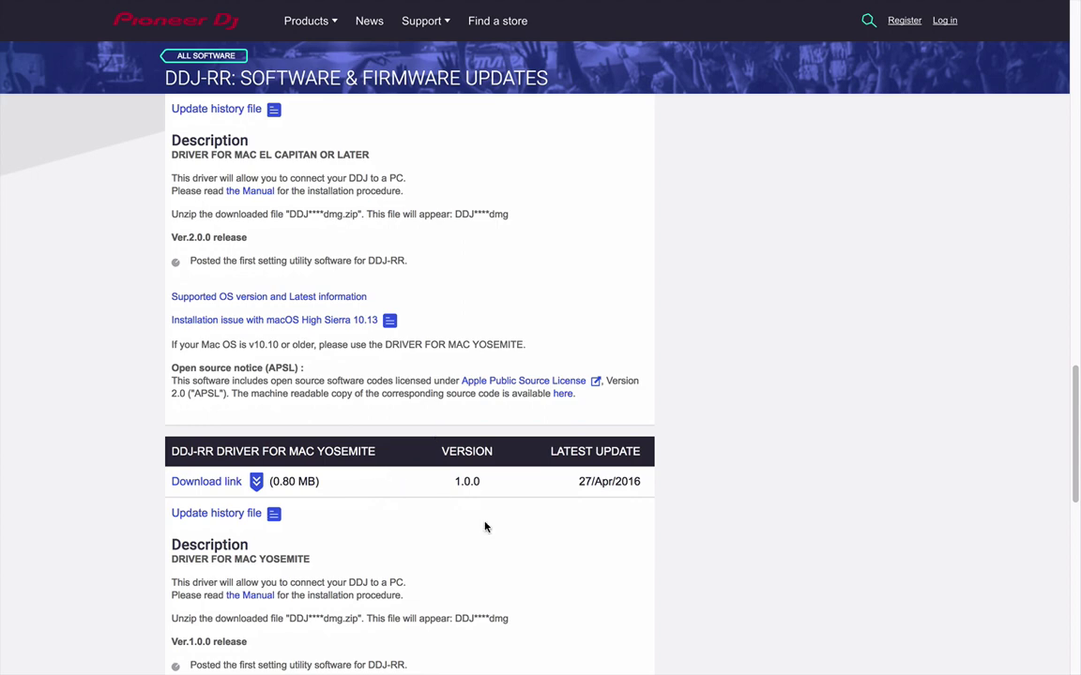
scroll(485, 525, "down", 1)
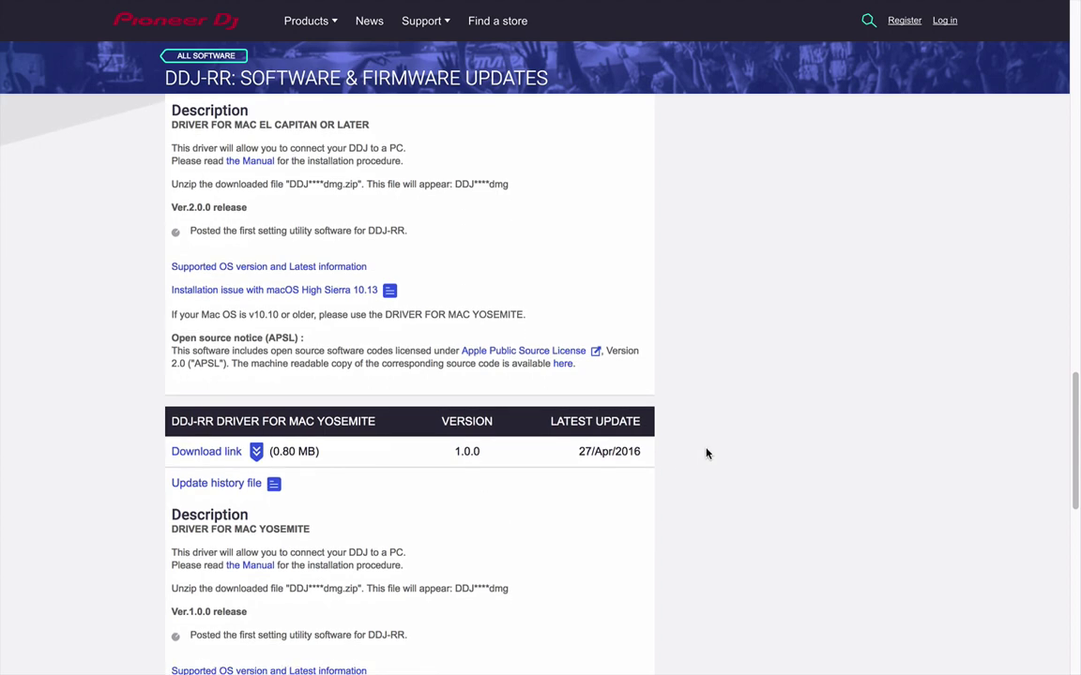
scroll(707, 451, "down", 4)
Scroll back up to the FIRMWARE UPDATE heading and its version 1.07 summary table
scroll(707, 454, "up", 20)
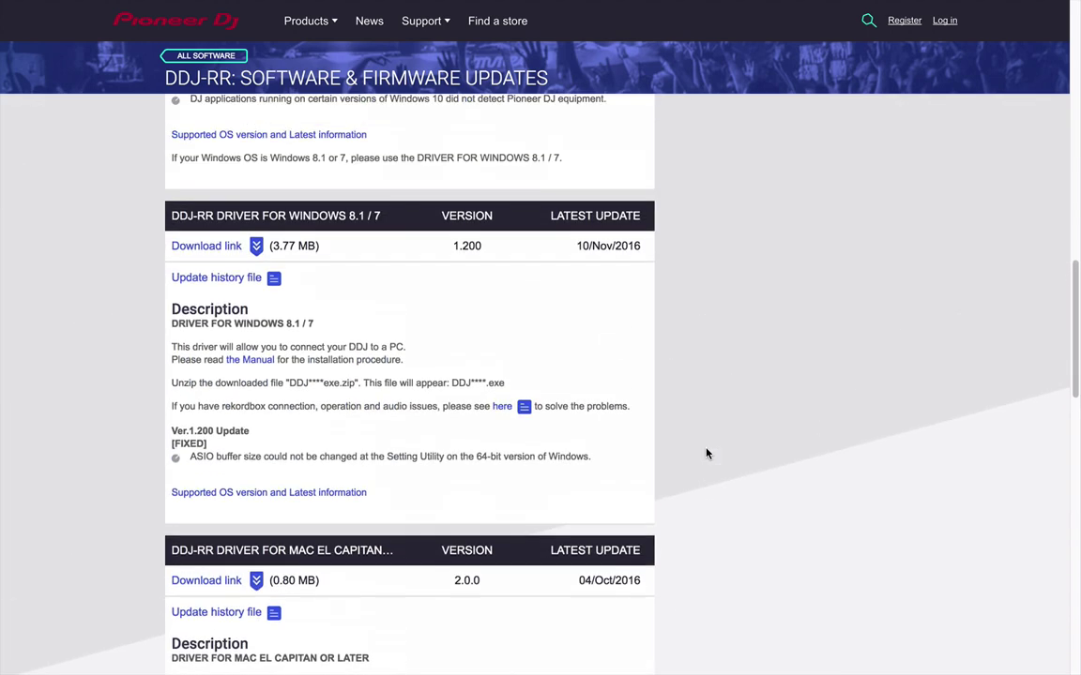
scroll(656, 404, "up", 11)
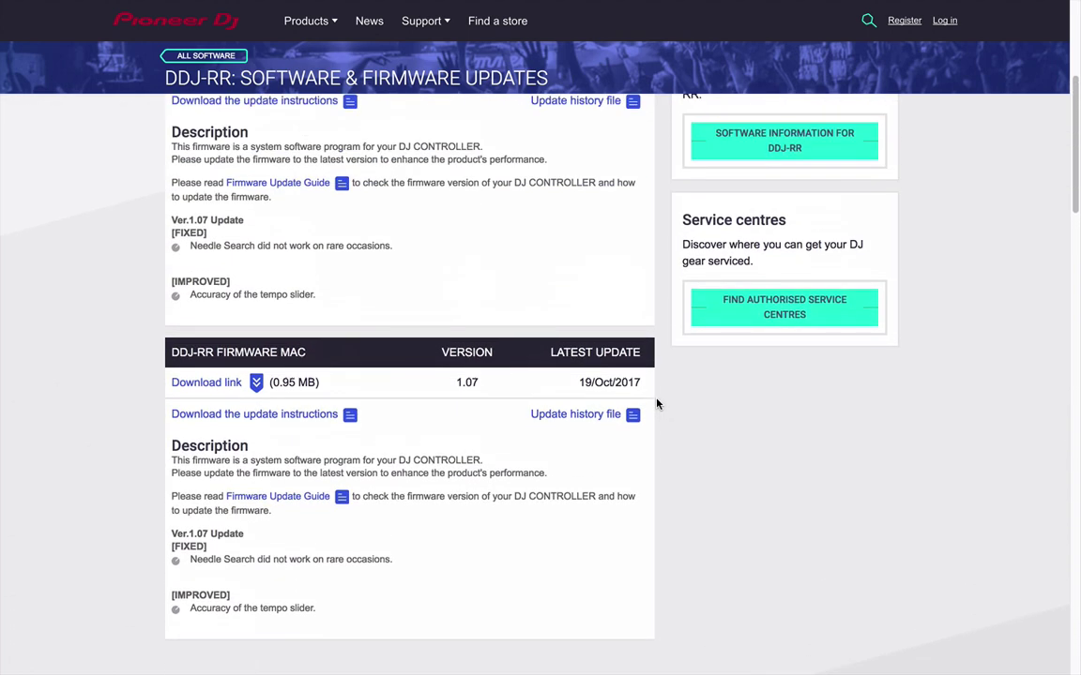
scroll(535, 296, "up", 2)
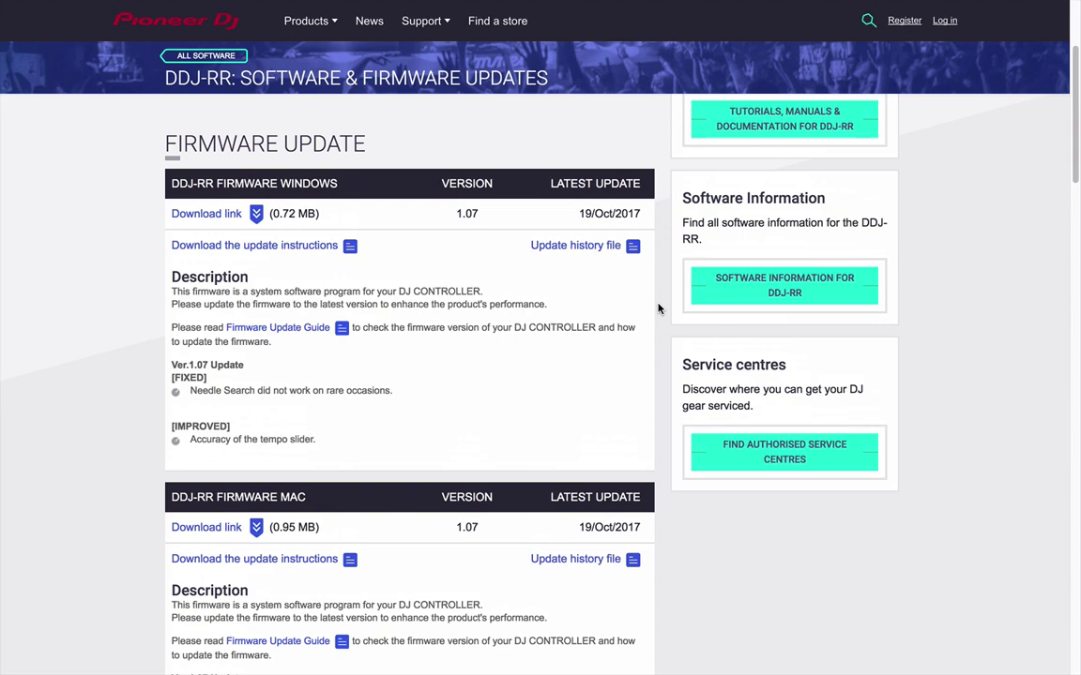
scroll(656, 309, "up", 4)
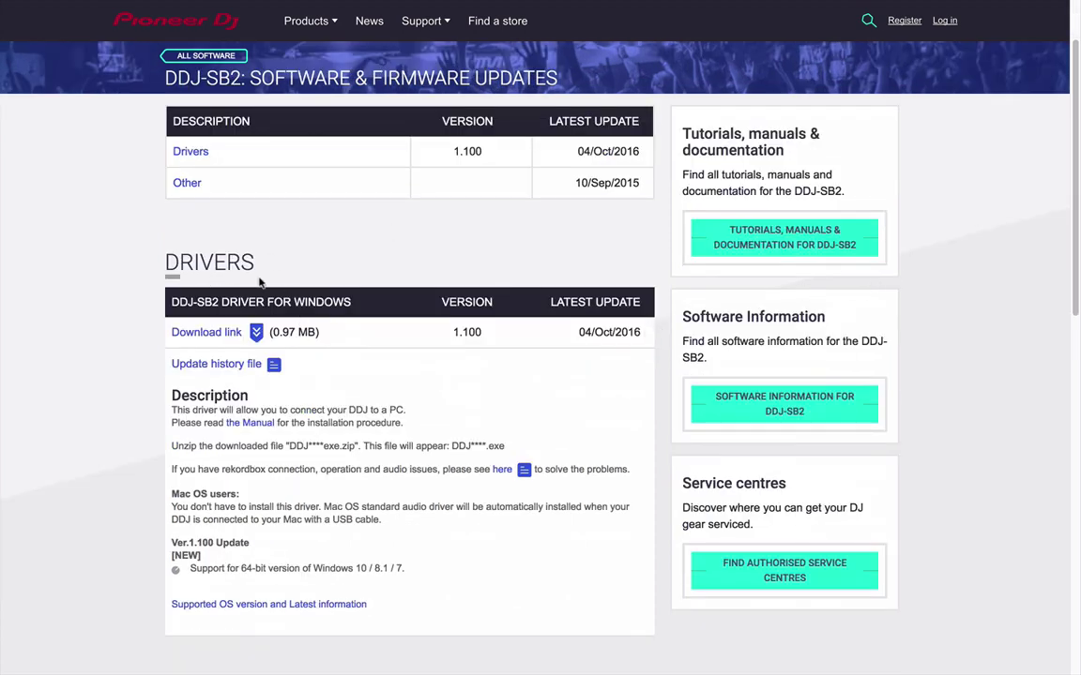
Scroll the DDJ-SB2 updates page's Drivers and Other sections, showing Windows driver 1.100 and the sample track
scroll(115, 366, "up", 2)
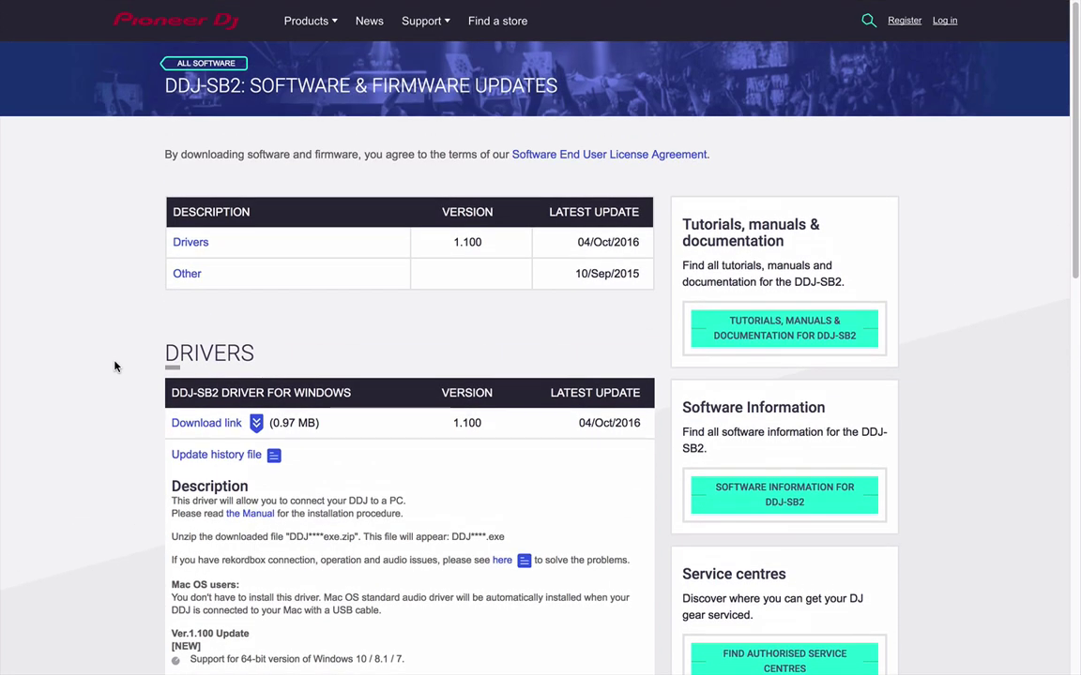
scroll(114, 366, "down", 5)
scroll(114, 365, "up", 4)
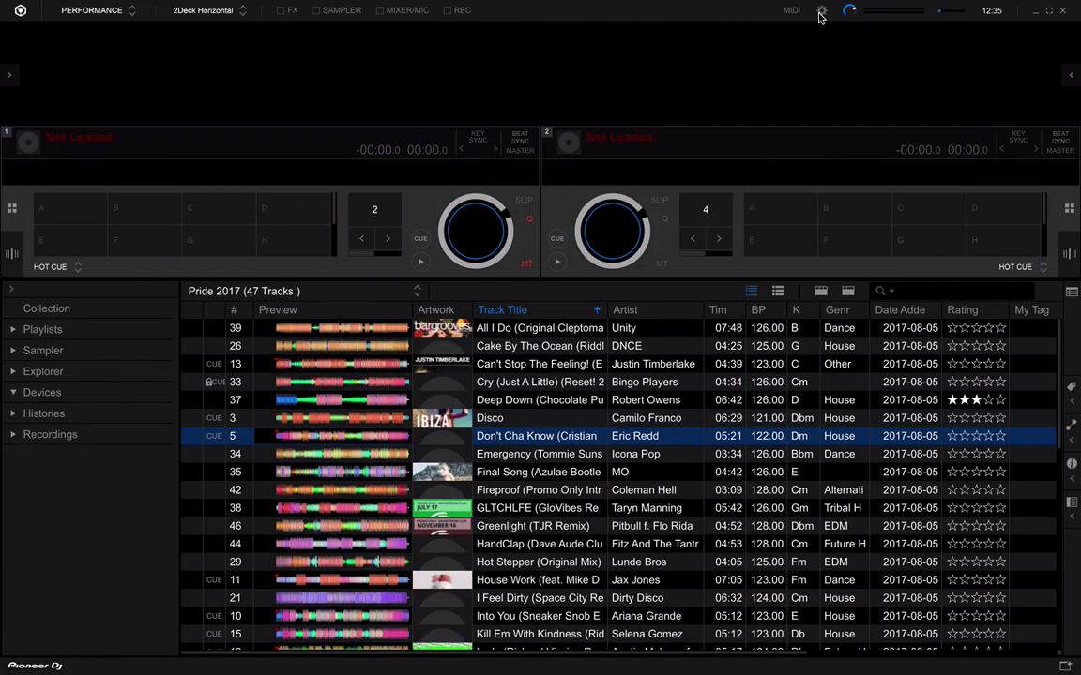
In rekordbox's Audio preferences keep DDJ-RR as the audio device and scroll to its output channels
left_click(820, 14)
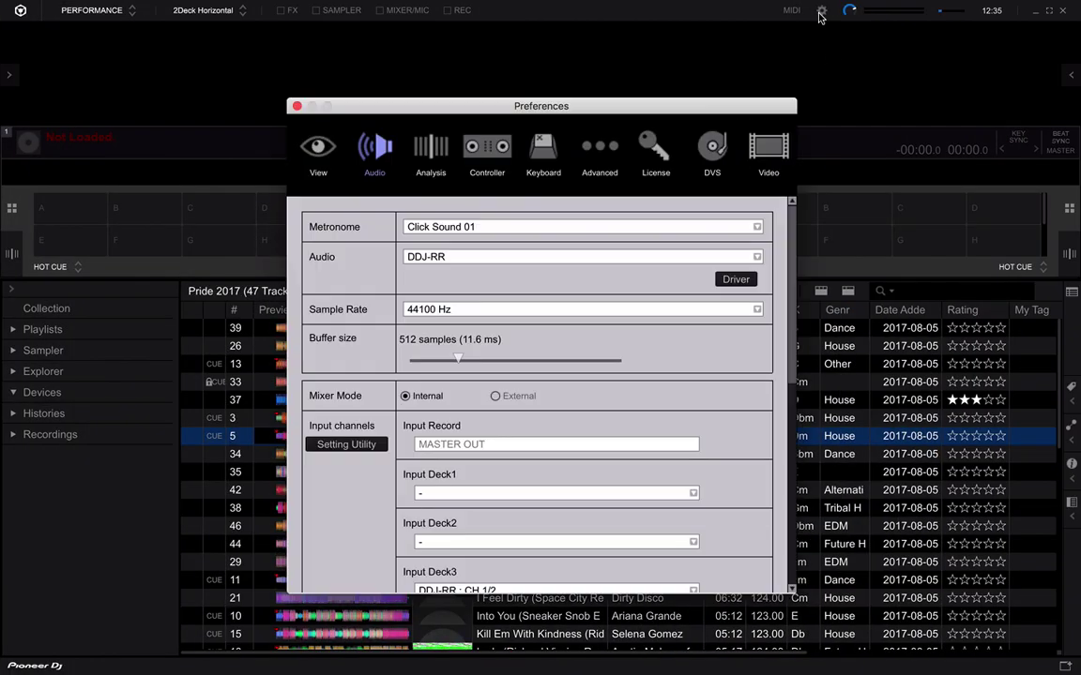
left_click(450, 258)
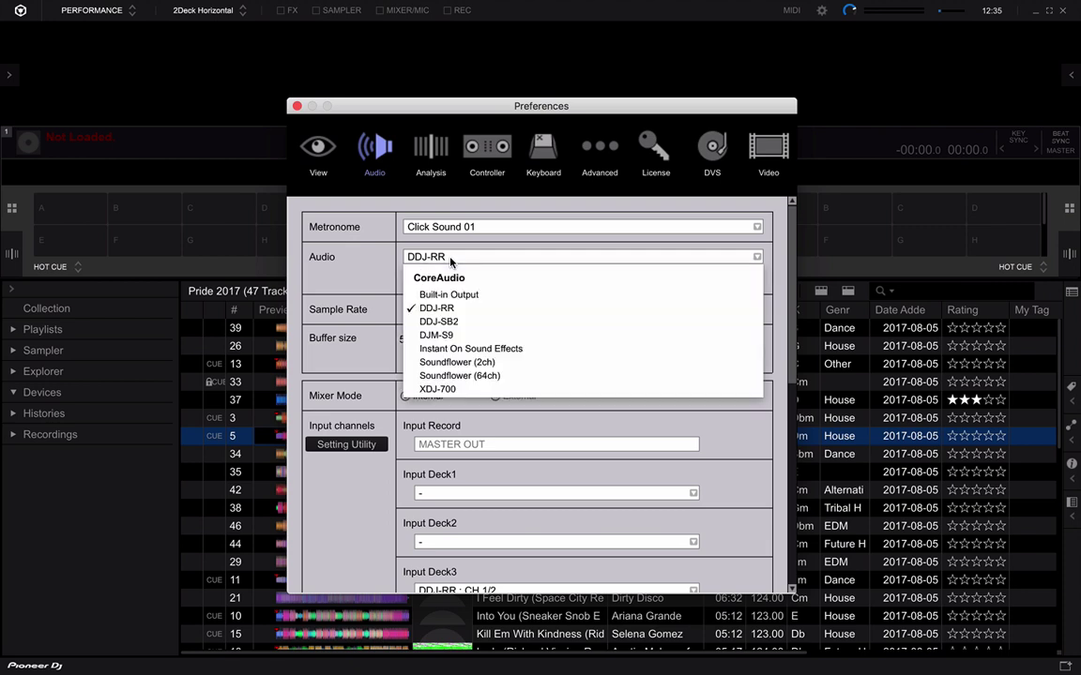
left_click(391, 278)
scroll(393, 277, "down", 10)
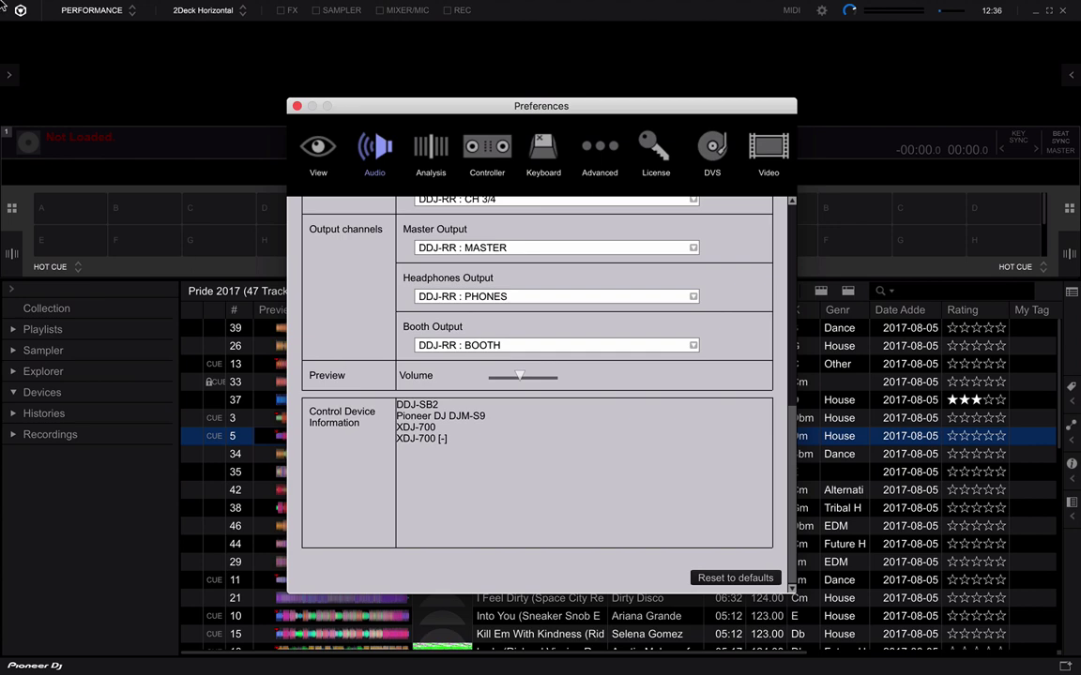
Return to Audio MIDI Setup and move the MIDI Studio and Audio Devices windows apart
mouse_move(3, 3)
left_click(428, 74)
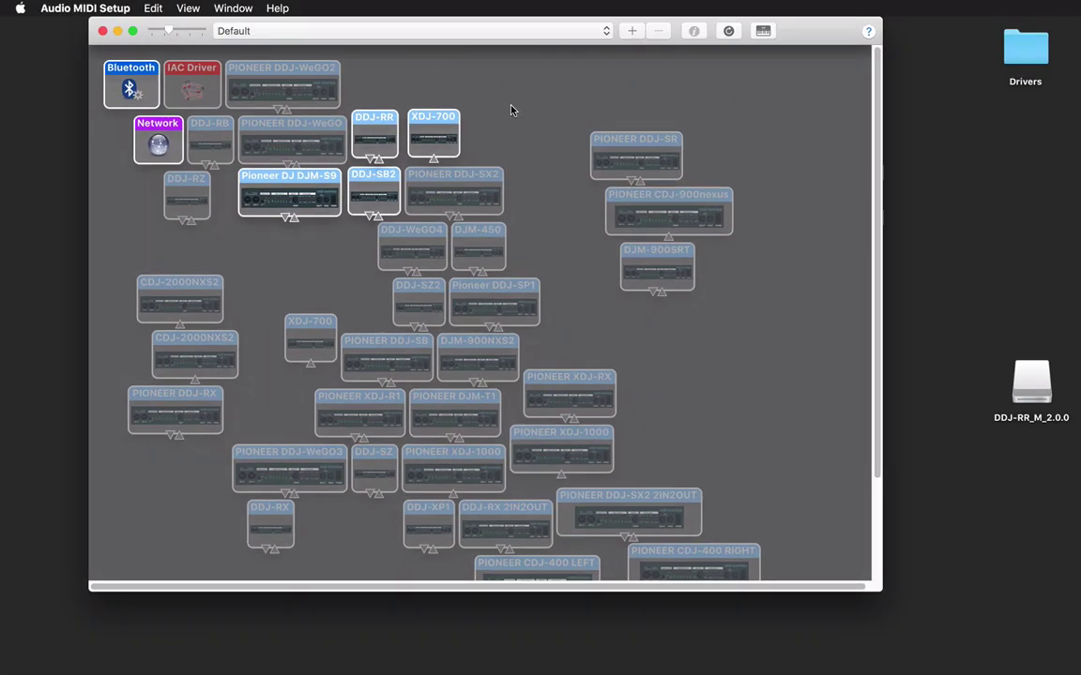
left_click_drag(207, 46, 370, 95)
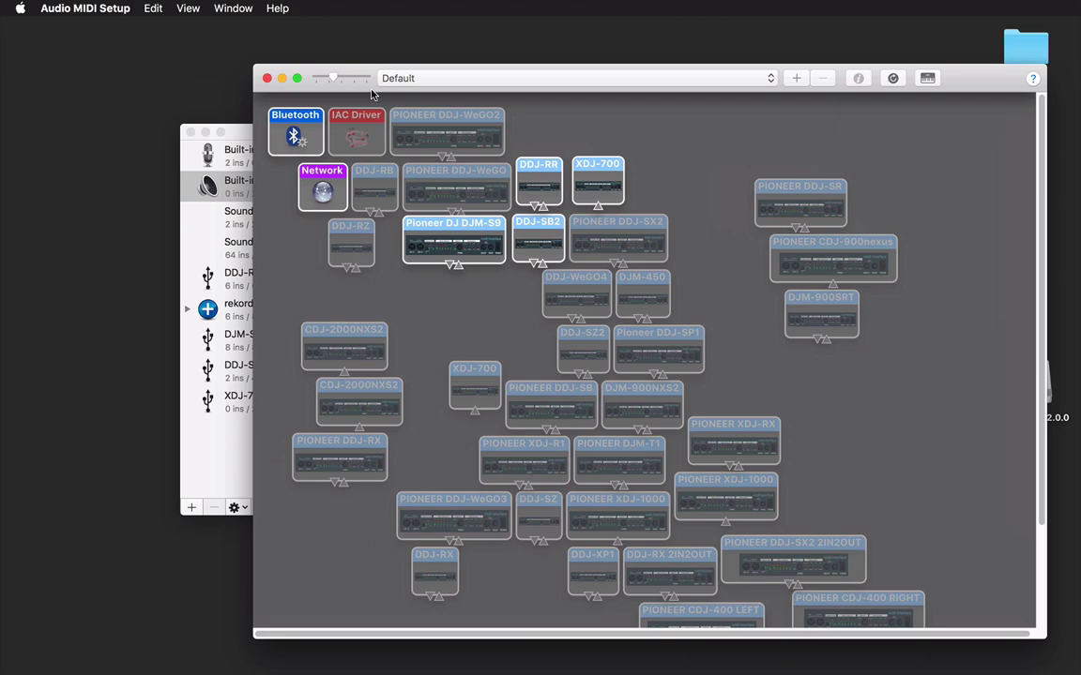
left_click(222, 128)
left_click_drag(281, 136, 137, 127)
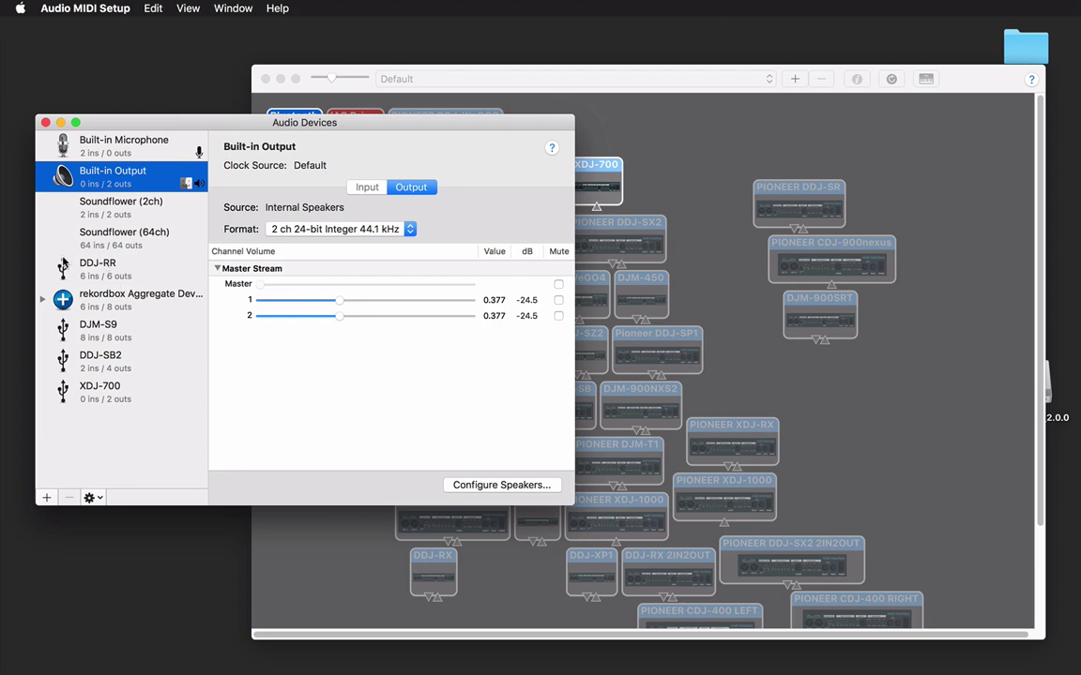
Bring MIDI Studio back to the front and check the Window menu's list of open windows
left_click(601, 103)
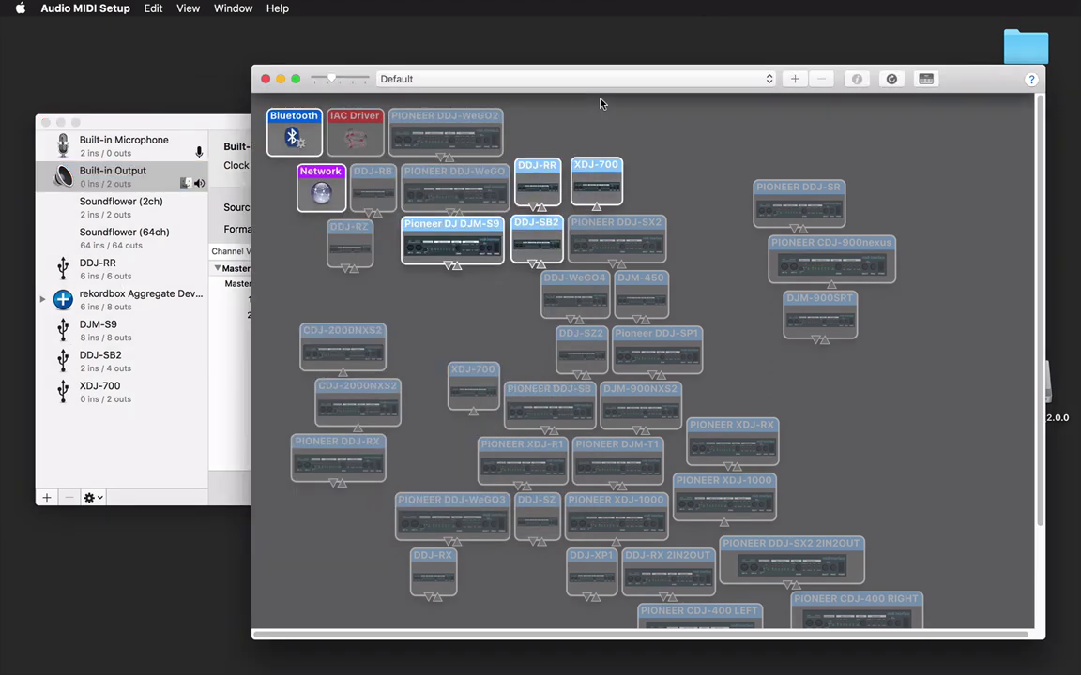
left_click(236, 9)
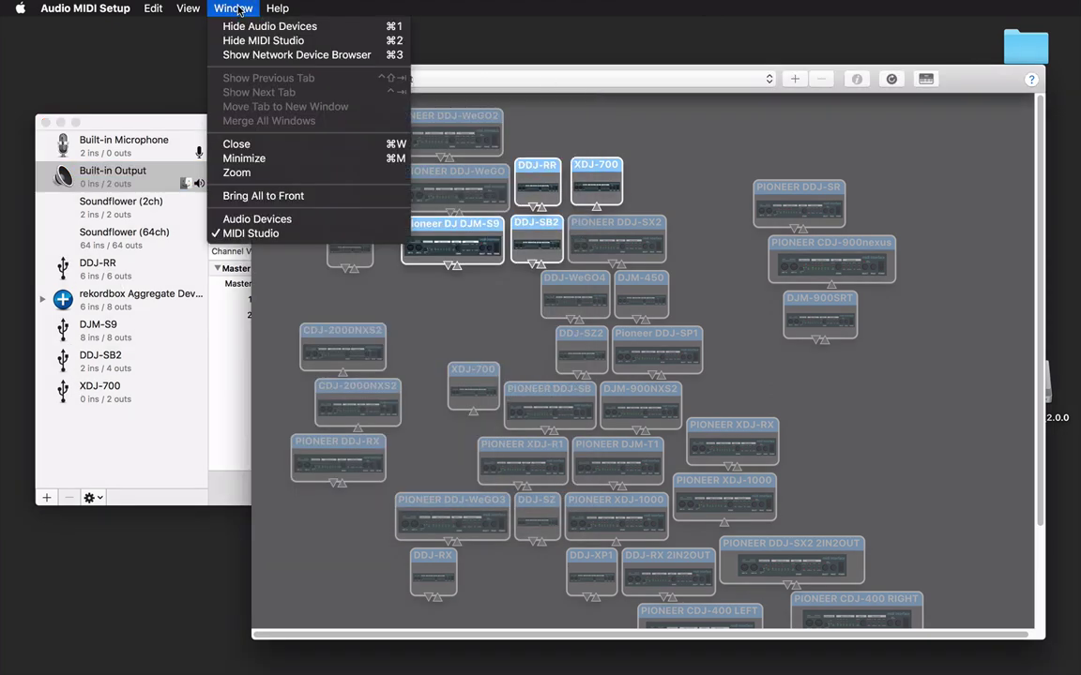
left_click(716, 182)
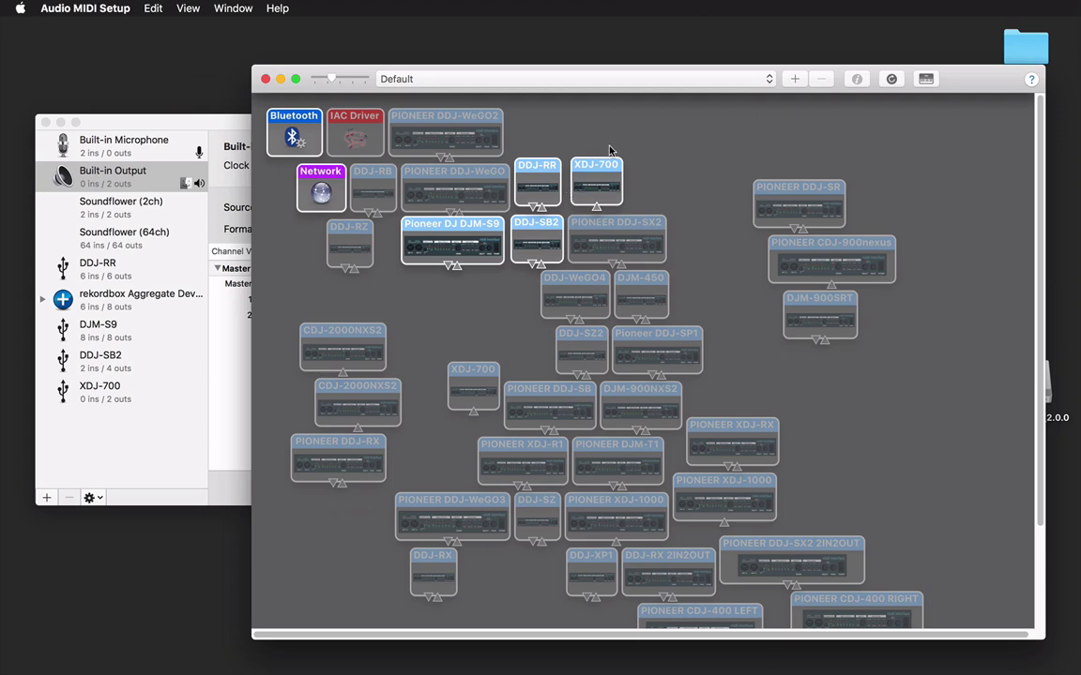
Add a new MIDI configuration named 2017 from the configuration popup
left_click(518, 83)
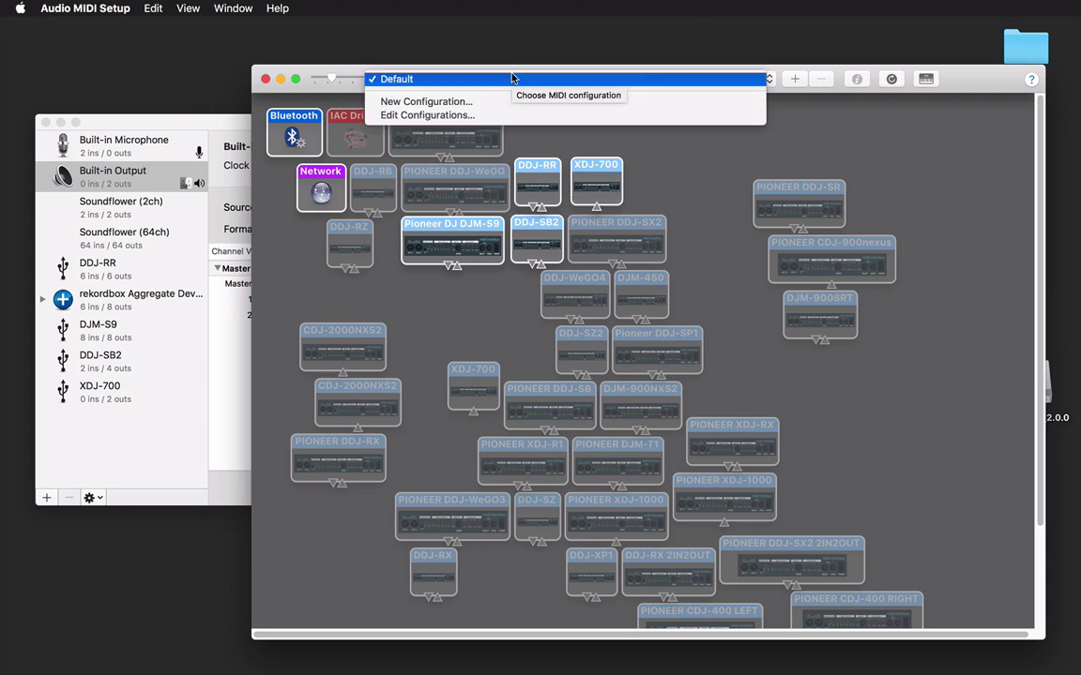
left_click(475, 101)
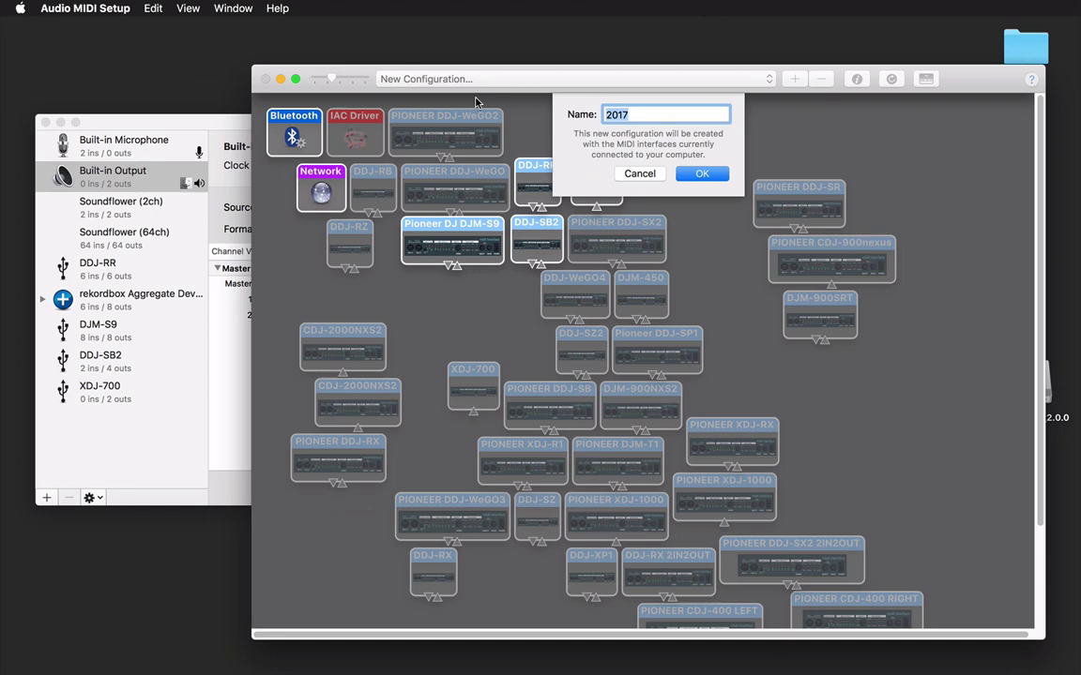
key("Return")
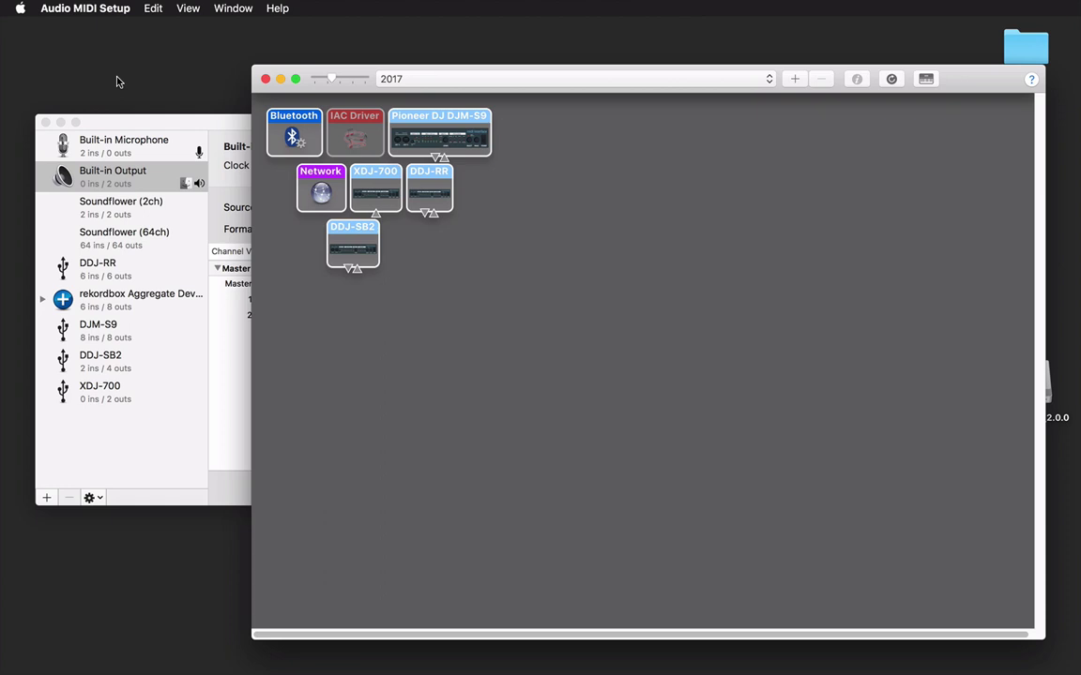
Launch System Information from the Option-held Apple menu and scroll its USB device tree
left_click(18, 12)
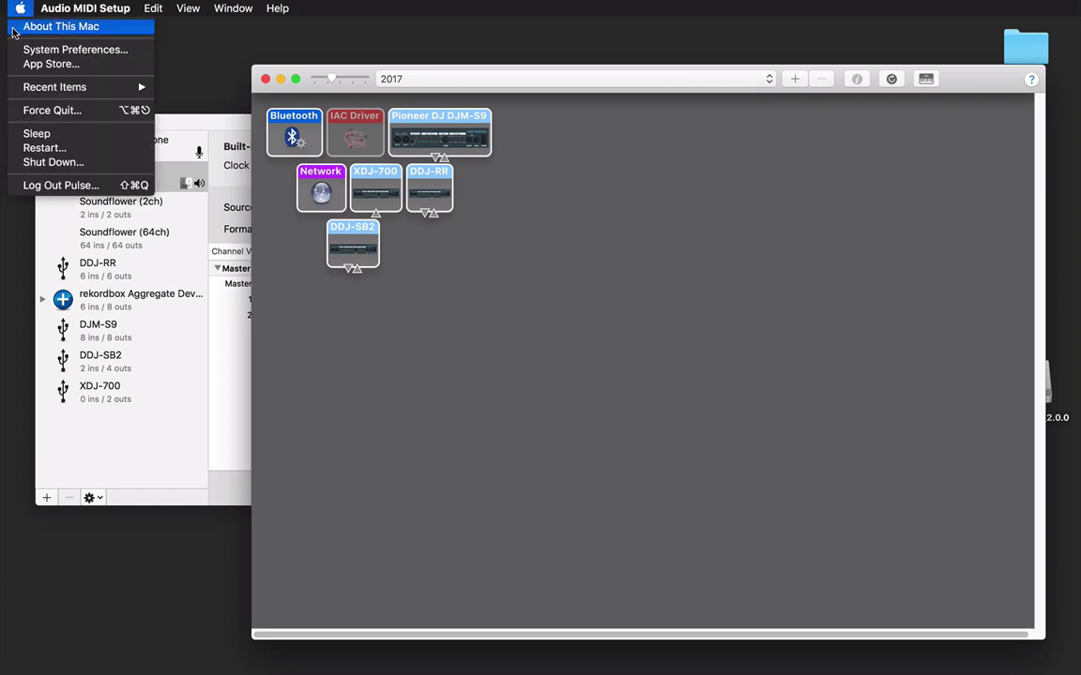
key("alt")
left_click(14, 32)
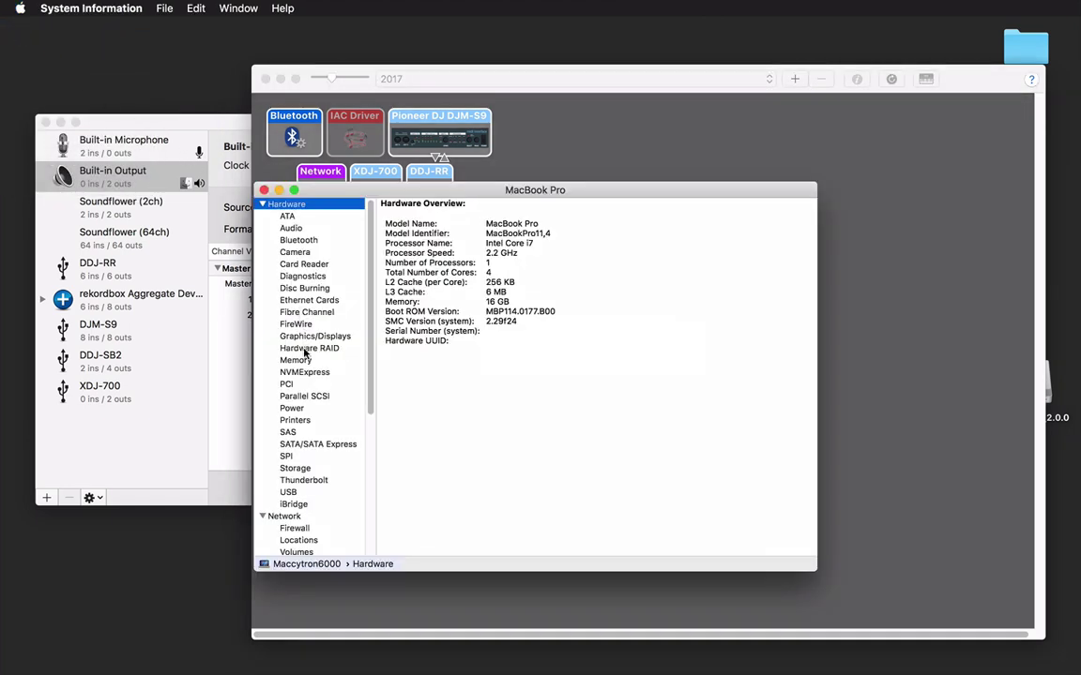
left_click(288, 493)
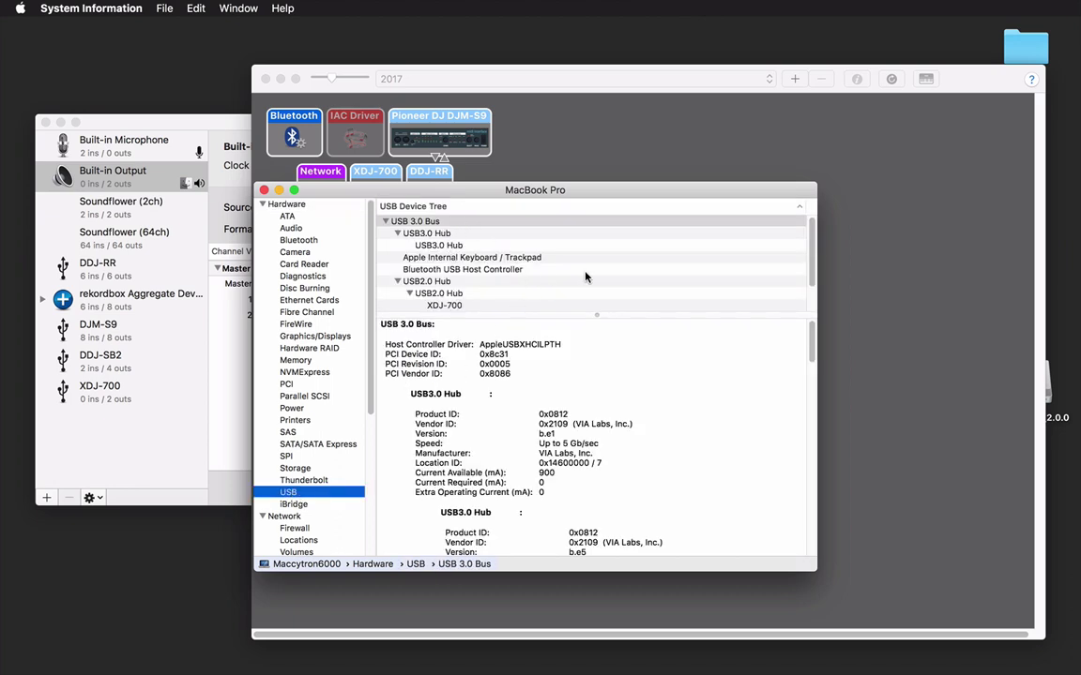
scroll(585, 277, "down", 1)
scroll(585, 277, "down", 2)
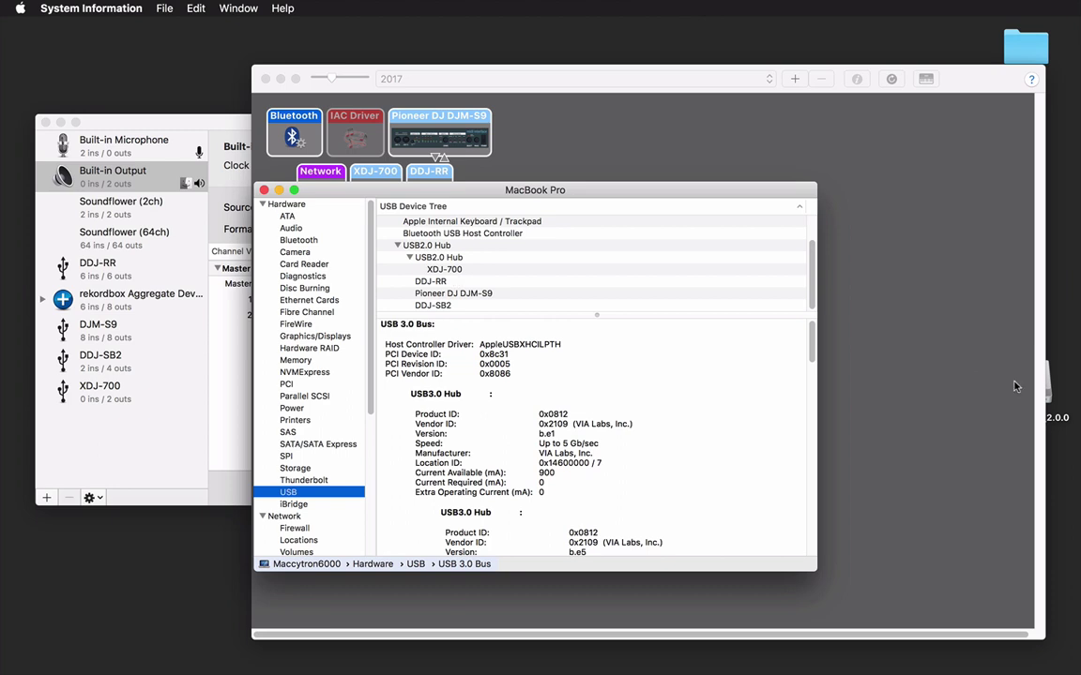
left_click(1050, 396)
double_click(1050, 396)
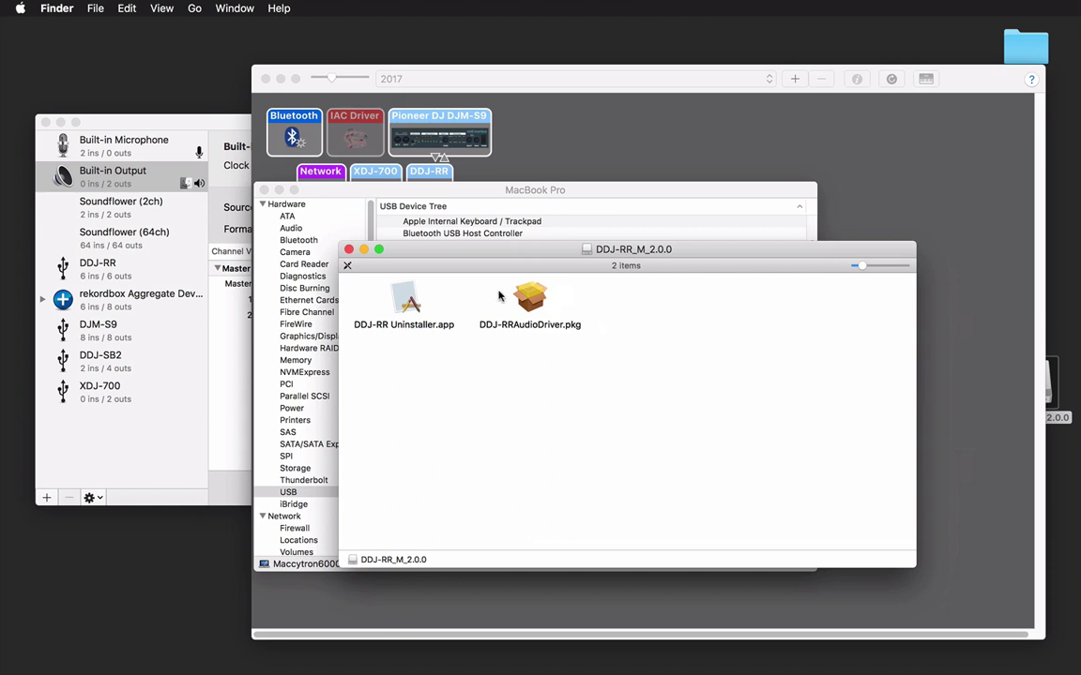
left_click(529, 298)
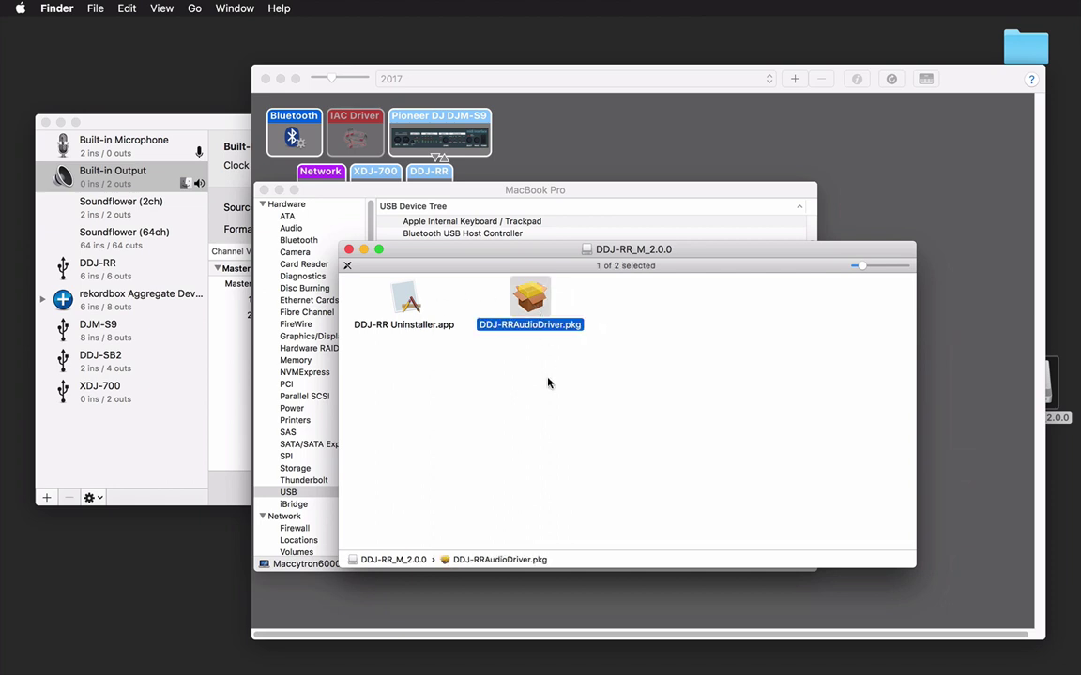
left_click(349, 249)
Leave Finder and raise the MIDI Studio window showing the 2017 configuration
left_click(489, 185)
left_click(546, 154)
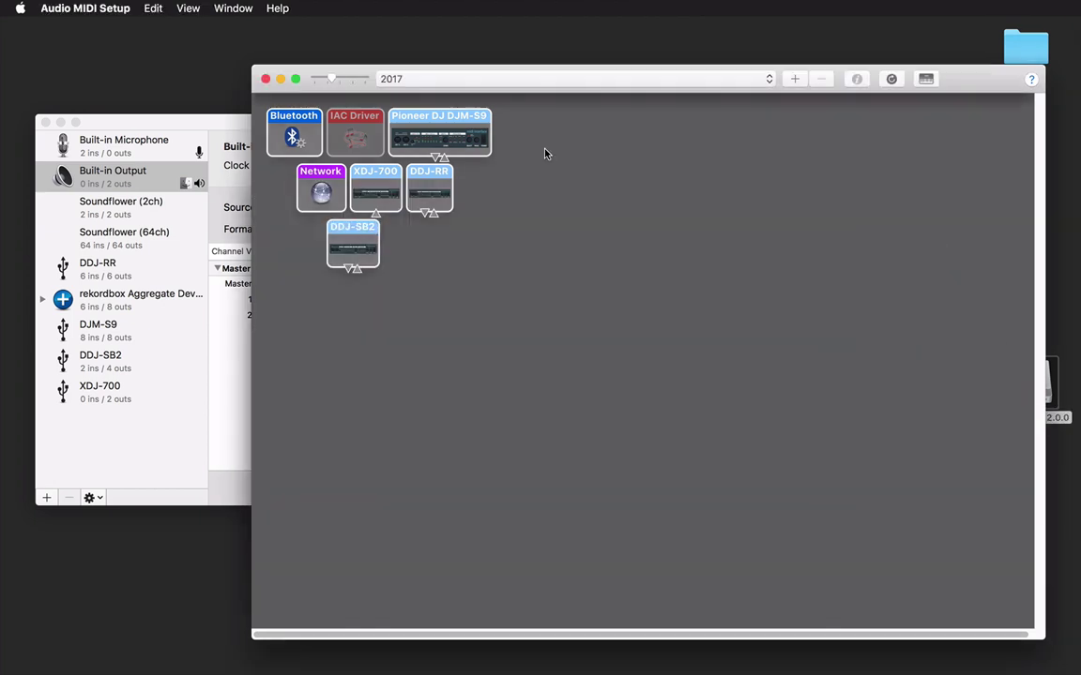